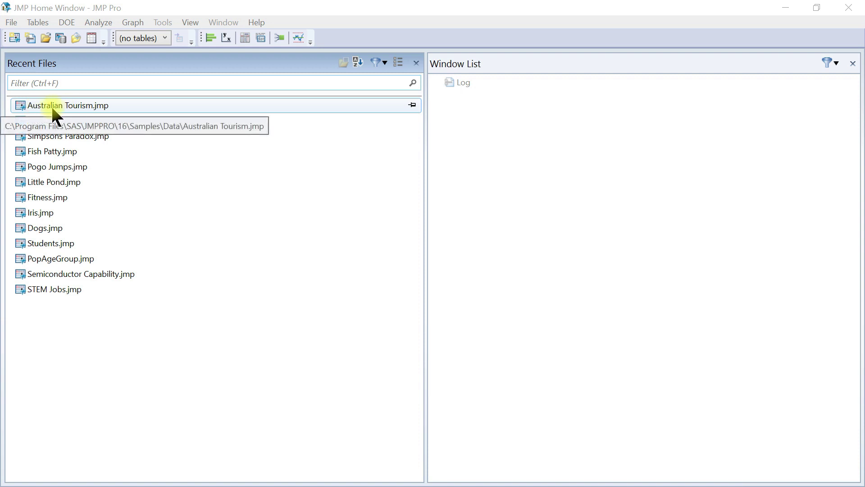
# Open JMP's Samples Data folder in File Explorer through Help > Sample Data Library
pyautogui.click(257, 23)
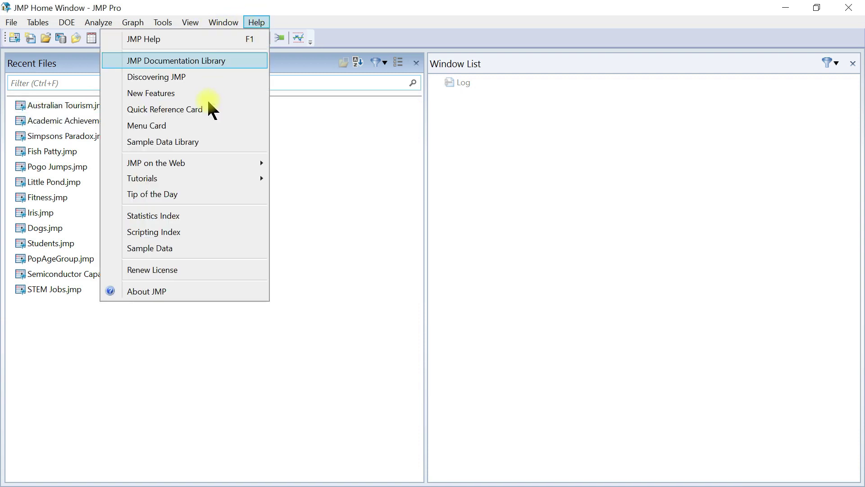
pyautogui.click(203, 143)
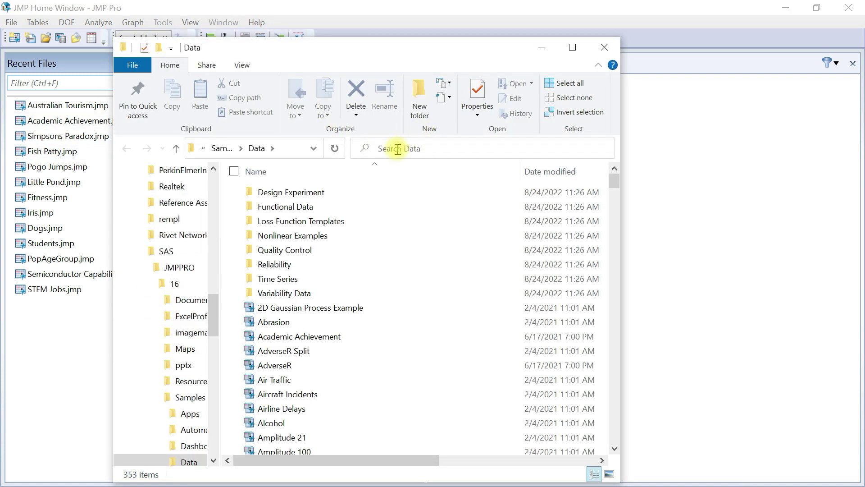
# Search the sample Data folder for 'aus' to locate Australian Tourism, then close File Explorer
pyautogui.click(397, 149)
pyautogui.write('aus')
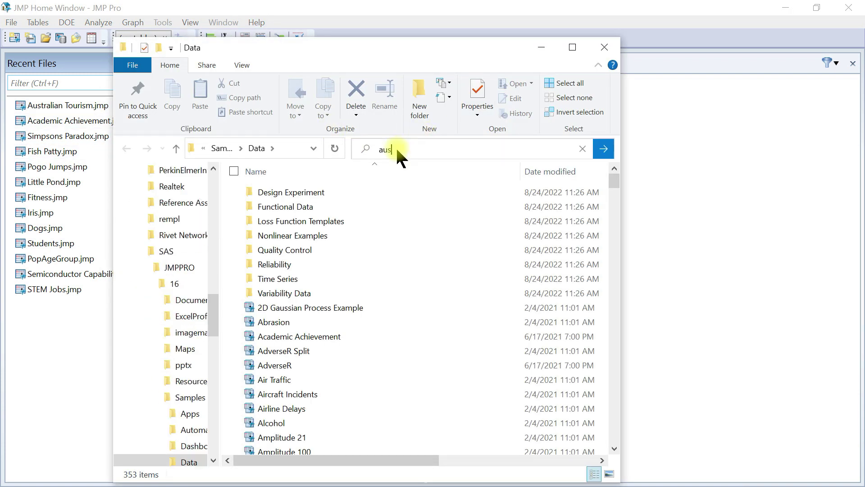
pyautogui.click(593, 148)
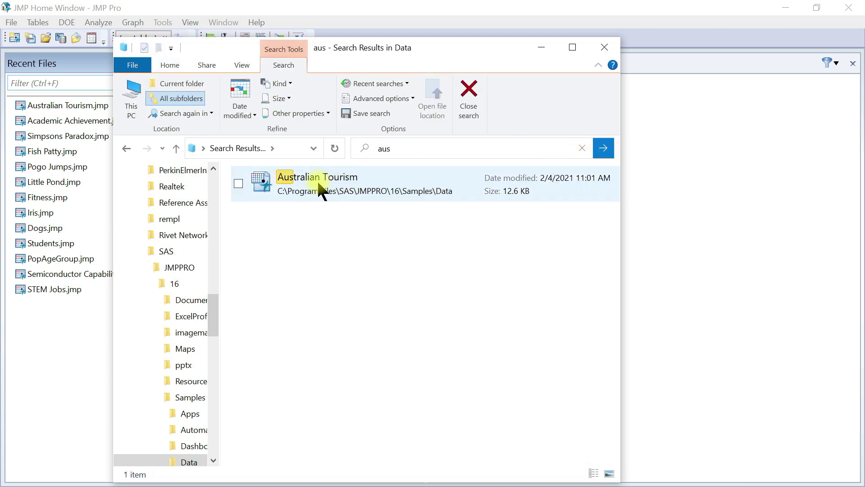
pyautogui.click(604, 48)
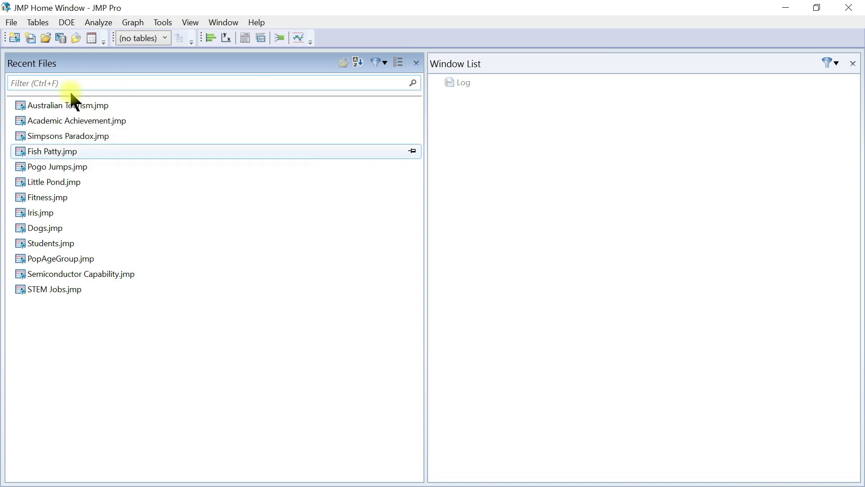
# Open Australian Tourism.jmp from Recent Files and launch an empty Graph Builder on it
pyautogui.doubleClick(47, 104)
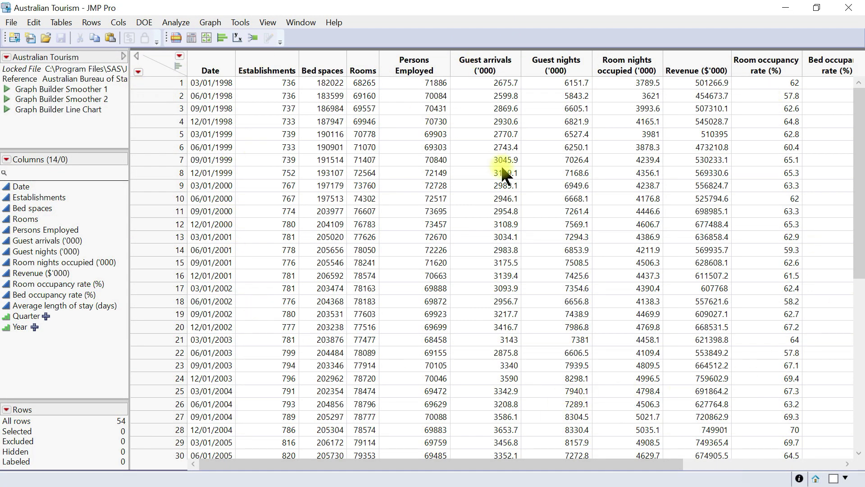
pyautogui.click(207, 24)
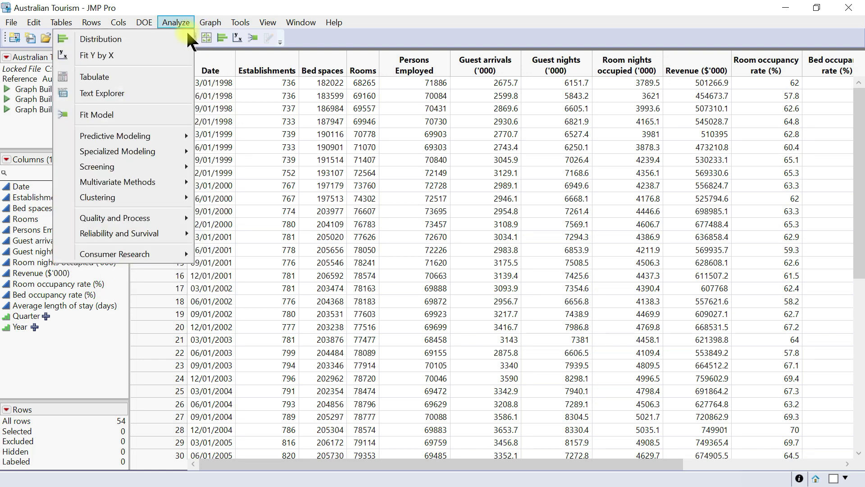
pyautogui.click(207, 33)
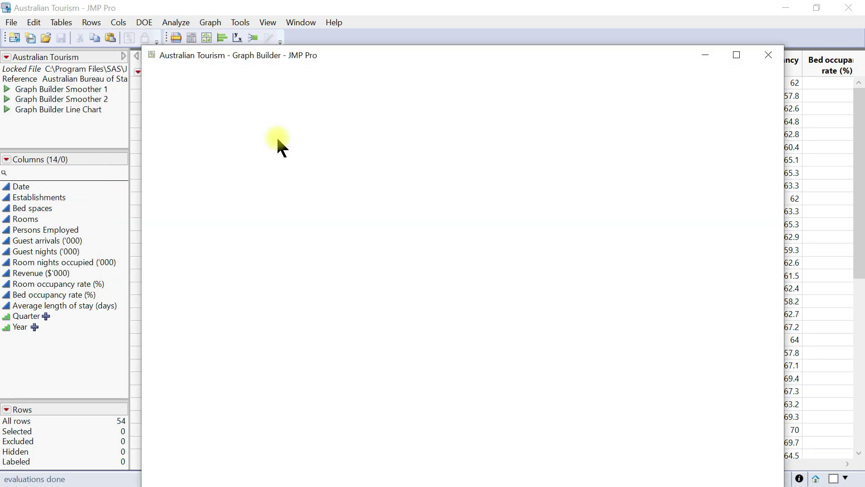
# Maximize Graph Builder and plot Room nights occupied ('000) on Y against Year on X
pyautogui.click(738, 56)
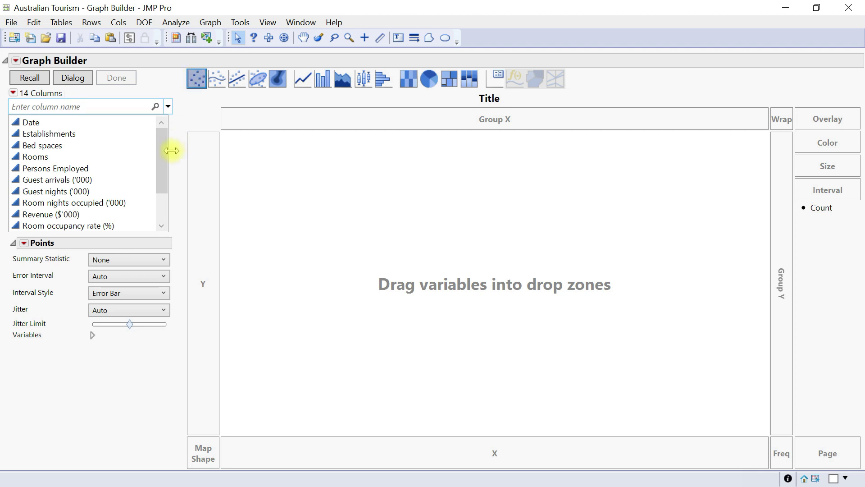
pyautogui.moveTo(165, 160); pyautogui.dragTo(161, 209)
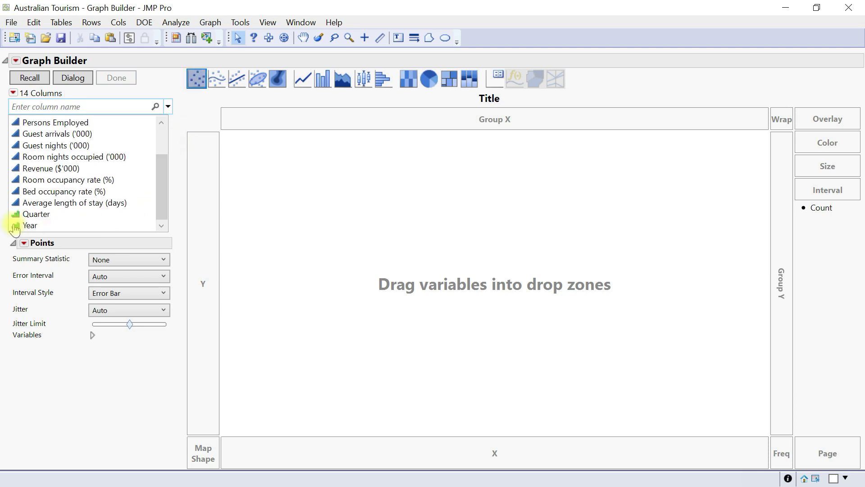
pyautogui.moveTo(15, 229); pyautogui.dragTo(484, 438)
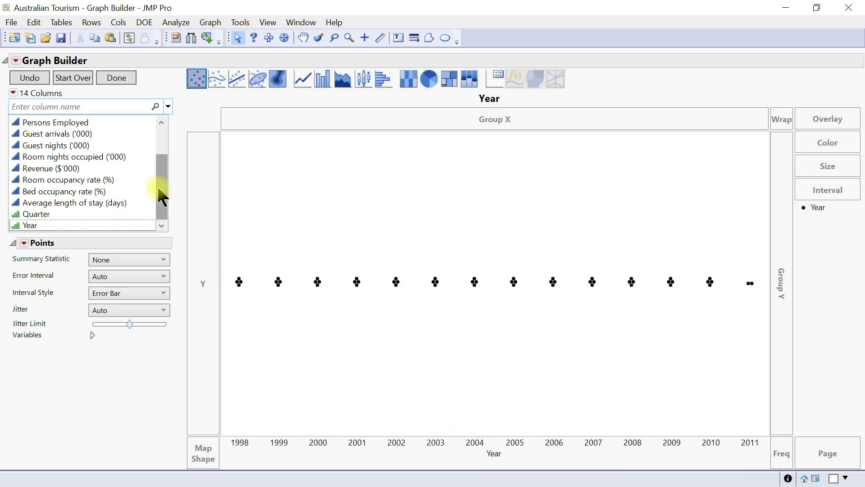
pyautogui.moveTo(160, 194); pyautogui.dragTo(160, 170)
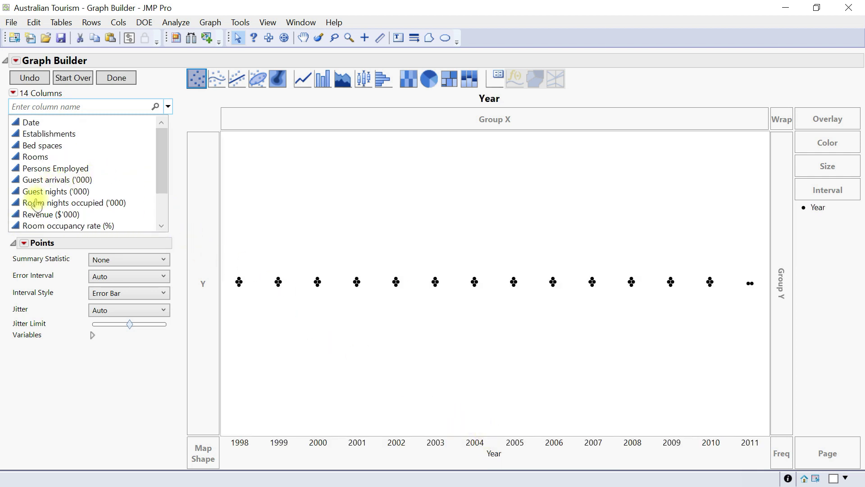
pyautogui.moveTo(36, 209); pyautogui.dragTo(204, 276)
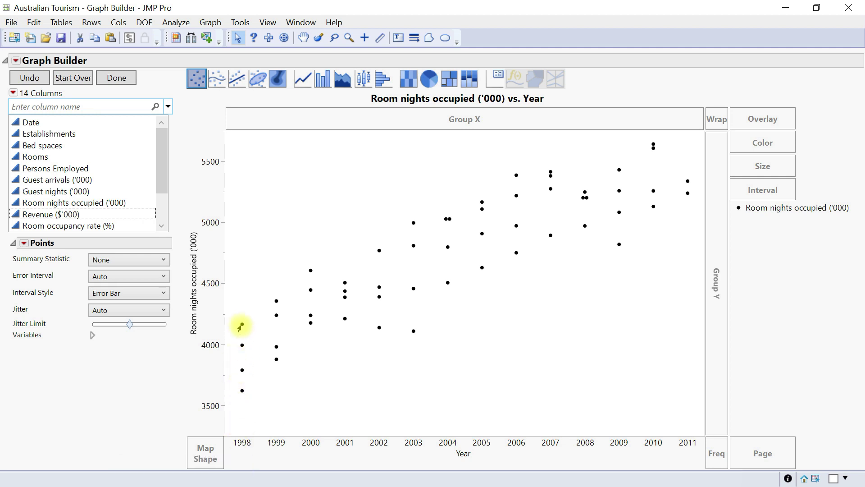
pyautogui.click(126, 260)
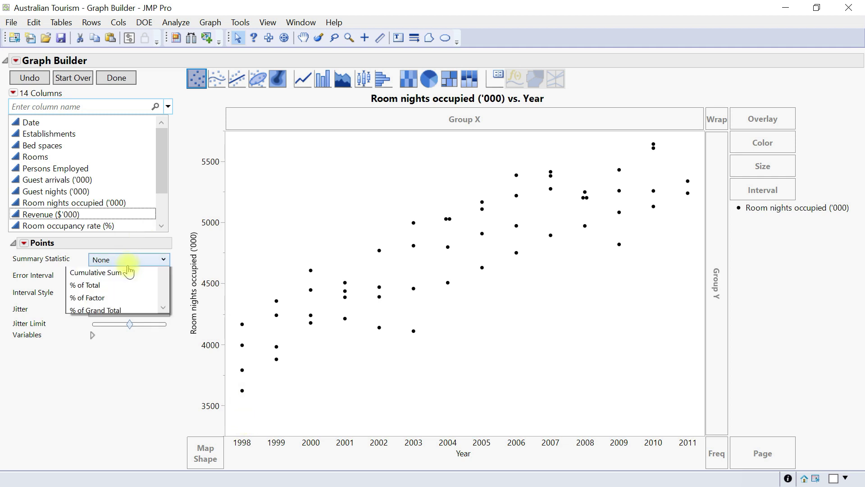
pyautogui.click(102, 299)
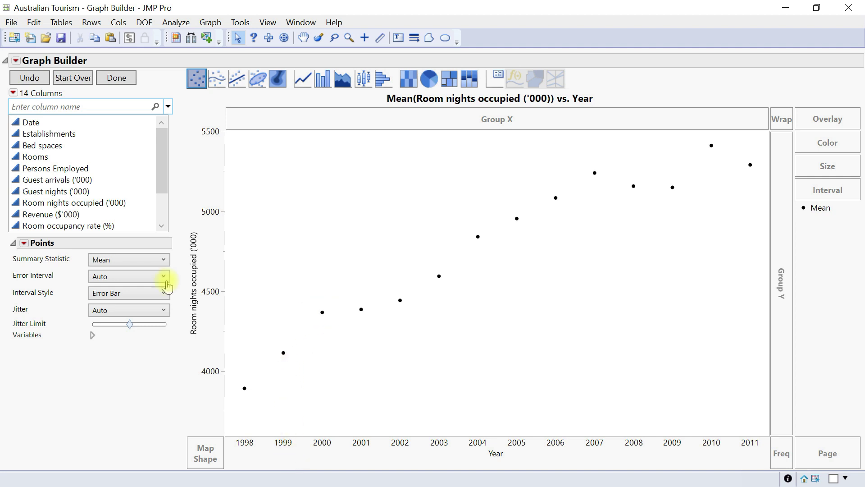
pyautogui.click(151, 265)
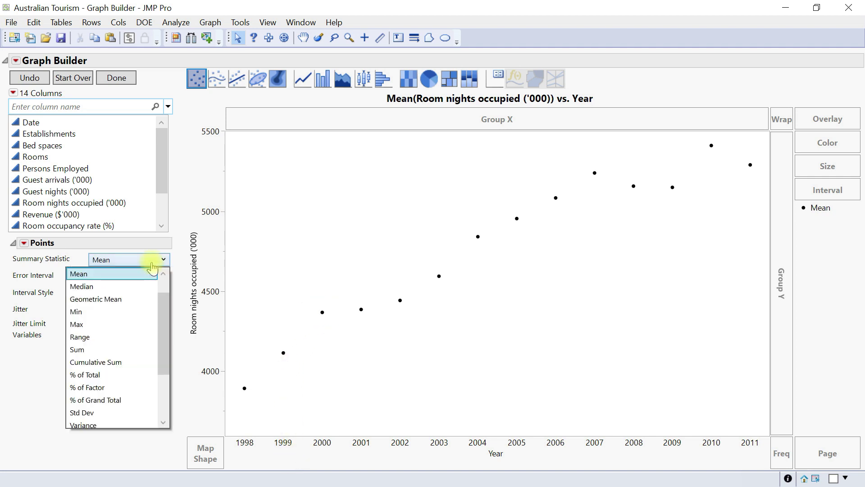
pyautogui.click(107, 327)
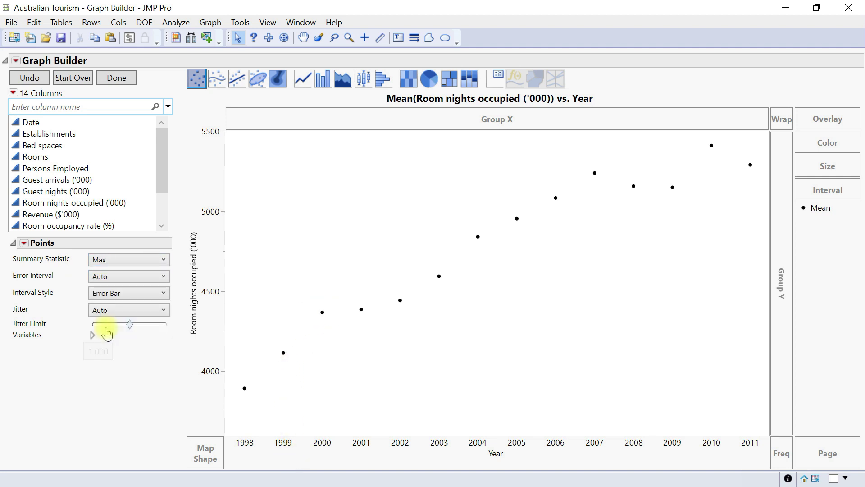
pyautogui.click(148, 261)
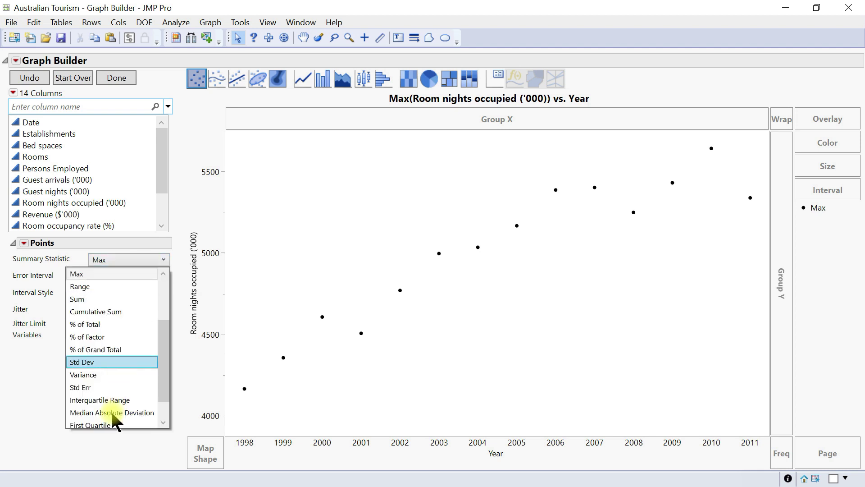
pyautogui.scroll(2, 104, 293)
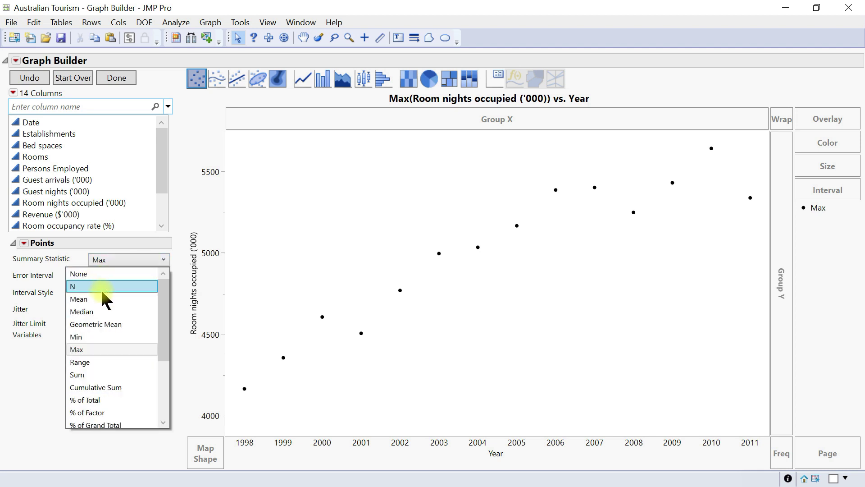
pyautogui.click(100, 273)
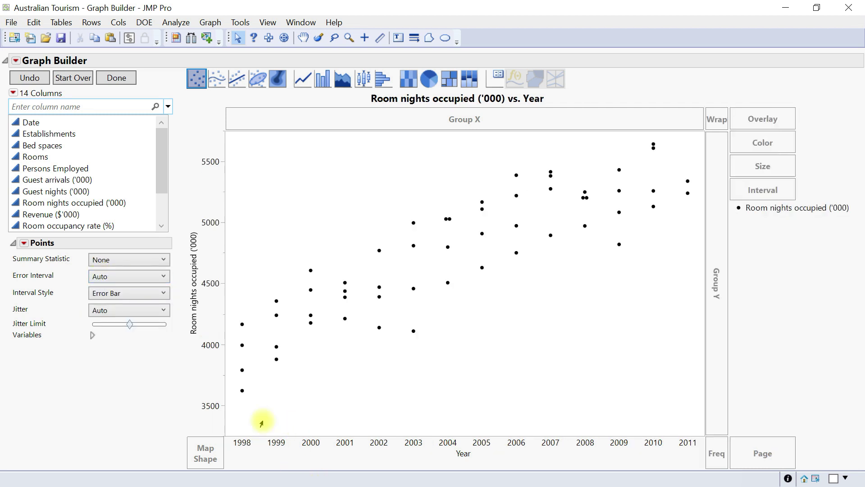
pyautogui.click(103, 284)
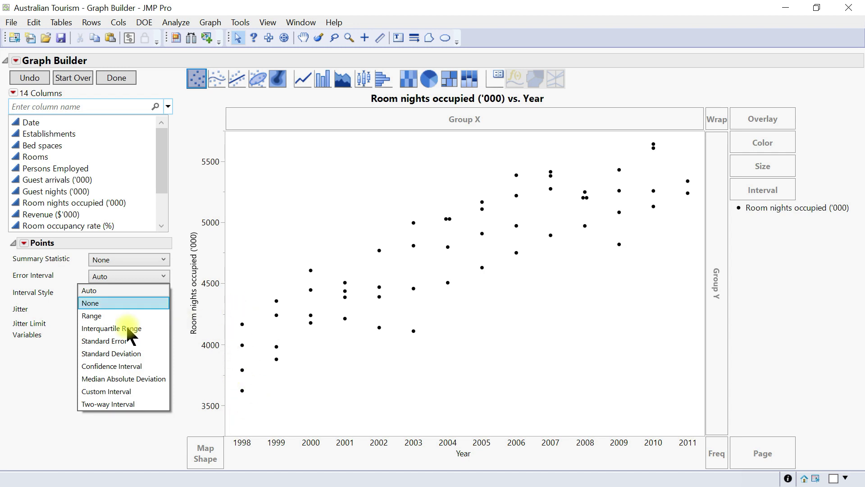
pyautogui.click(119, 353)
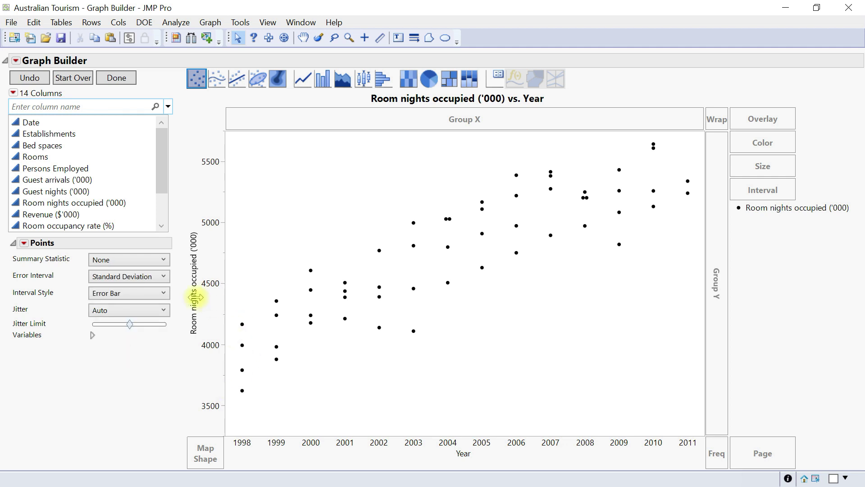
# Show yearly means of Room nights occupied with standard-deviation intervals drawn as shaded bands
pyautogui.click(161, 260)
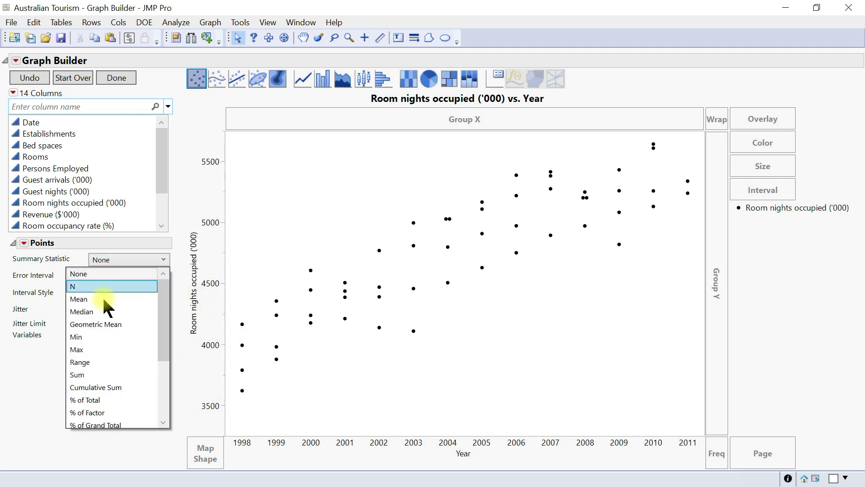
pyautogui.click(124, 300)
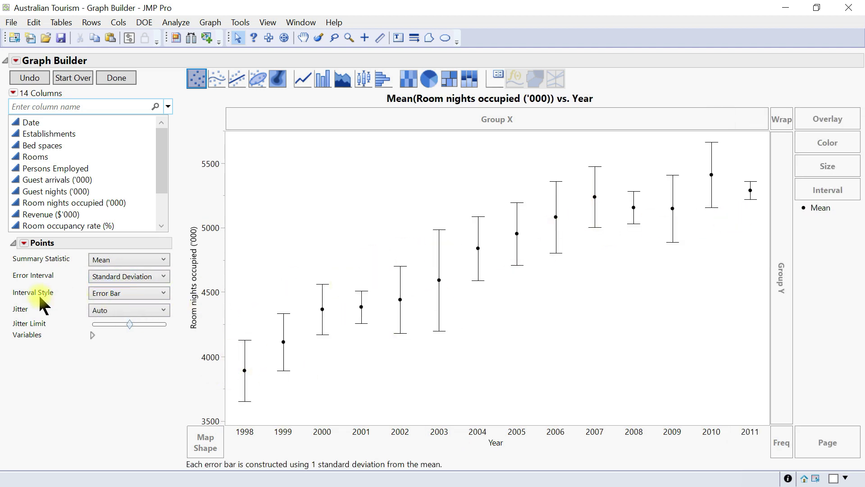
pyautogui.click(119, 276)
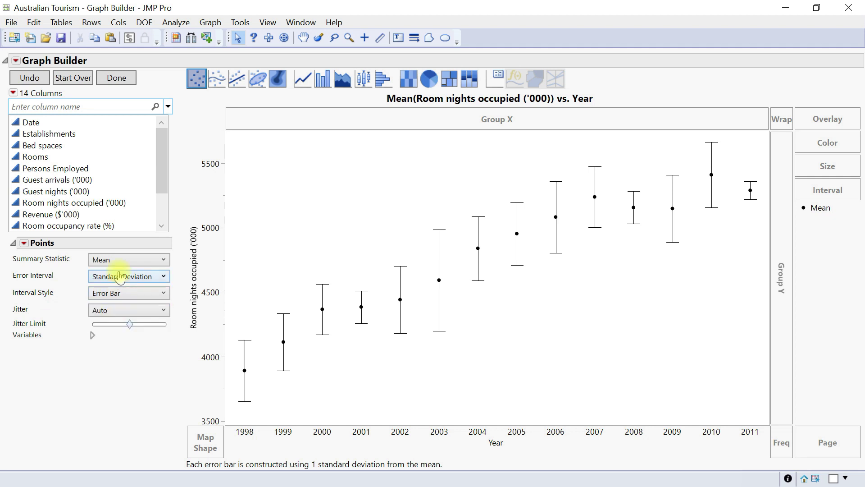
pyautogui.click(119, 276)
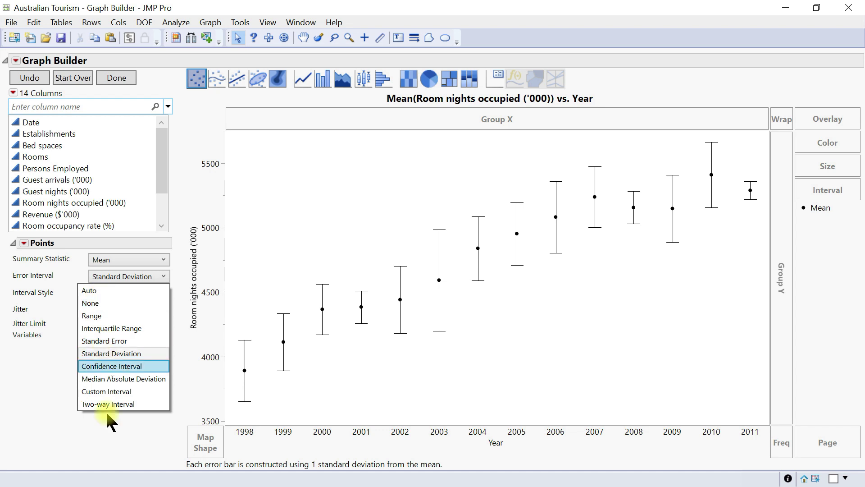
pyautogui.click(38, 380)
pyautogui.click(129, 297)
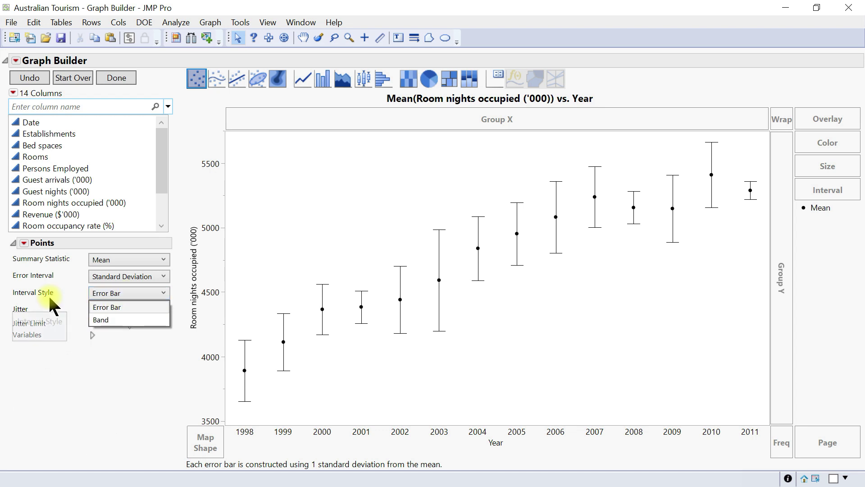
pyautogui.click(129, 319)
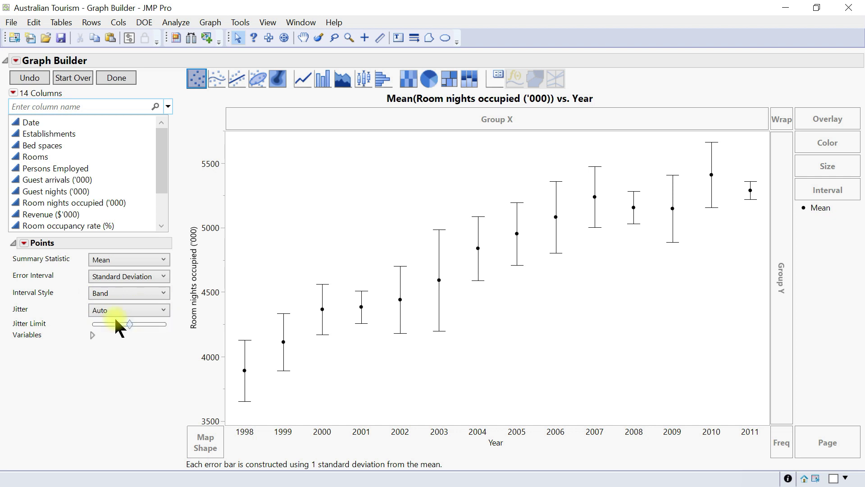
# Switch the intervals back to error bars and spread the points with packed jitter
pyautogui.click(131, 297)
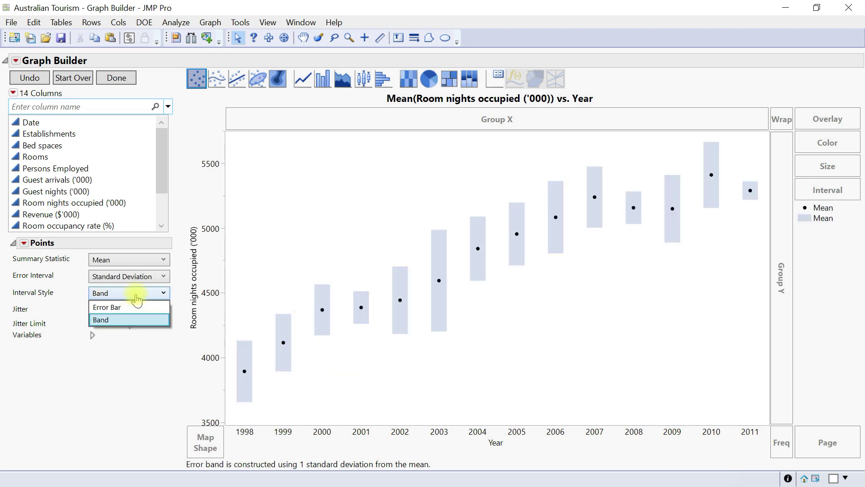
pyautogui.click(121, 307)
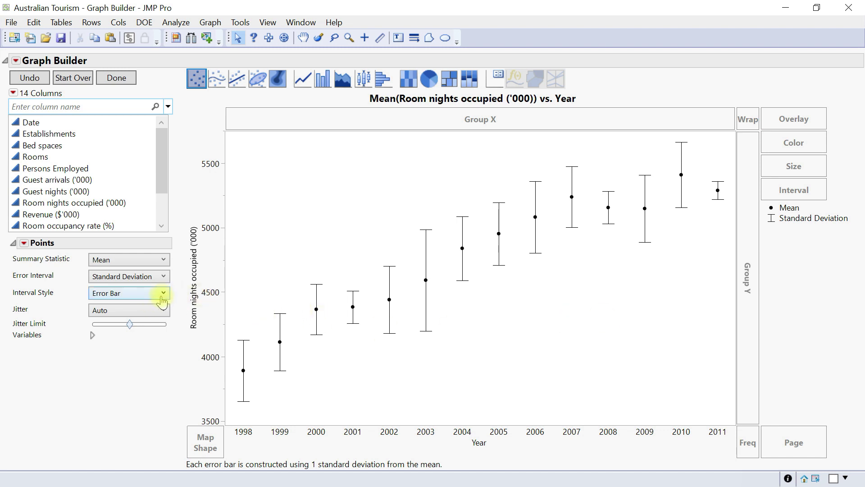
pyautogui.click(135, 311)
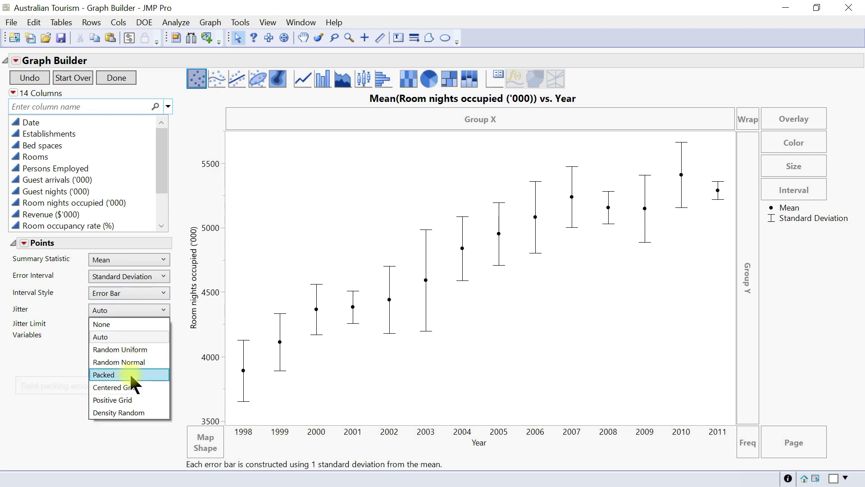
pyautogui.click(142, 374)
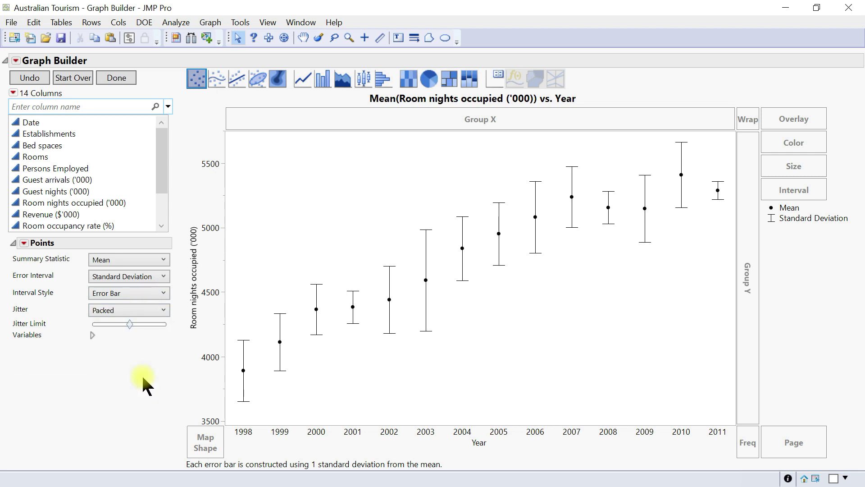
# Set Summary Statistic back to None to plot the raw points
pyautogui.click(130, 261)
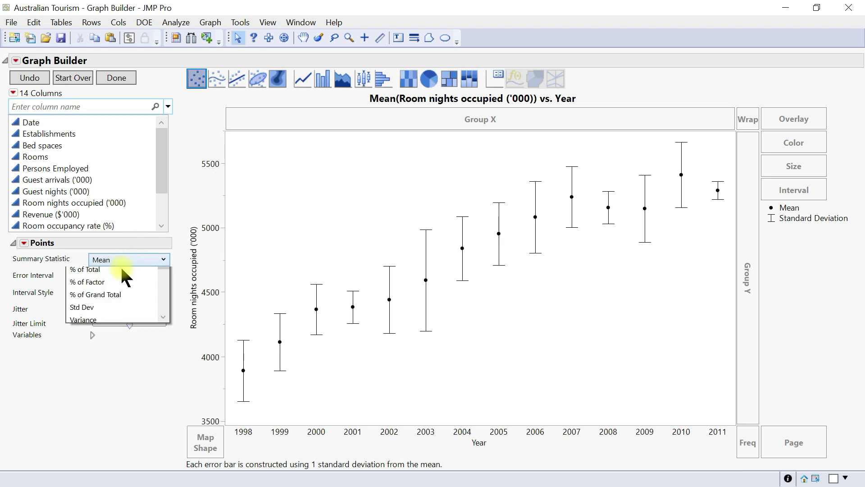
pyautogui.scroll(1, 116, 278)
pyautogui.click(121, 276)
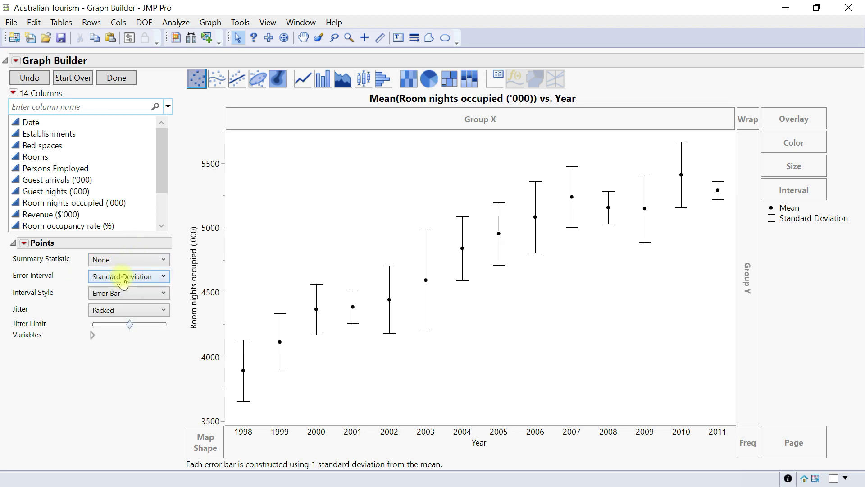
# Try centered grid and density random jitter, then turn jitter off with the minimum limit
pyautogui.click(144, 311)
pyautogui.click(136, 386)
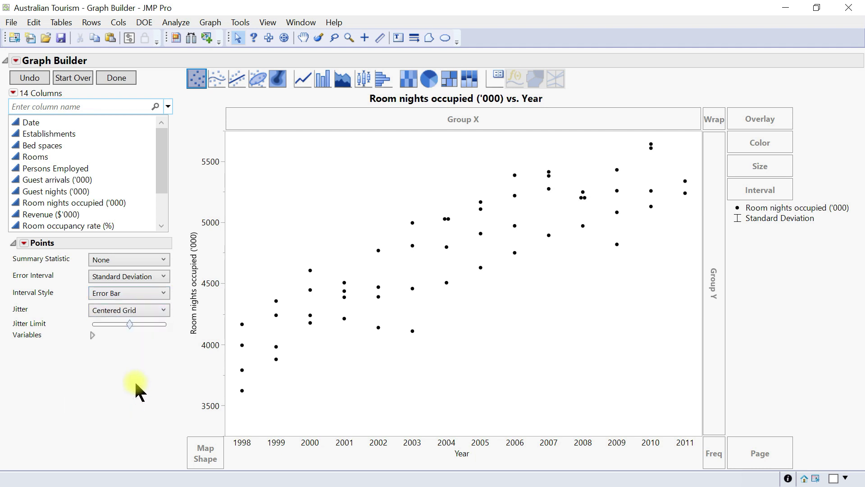
pyautogui.click(148, 311)
pyautogui.click(135, 411)
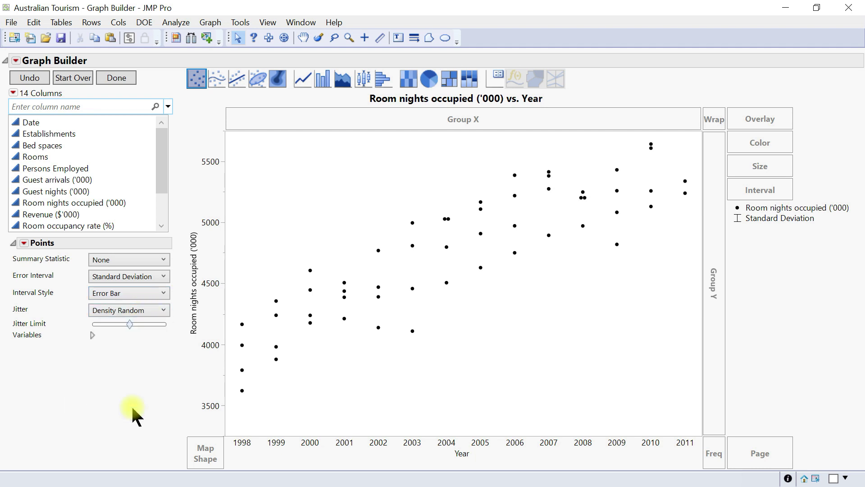
pyautogui.click(147, 311)
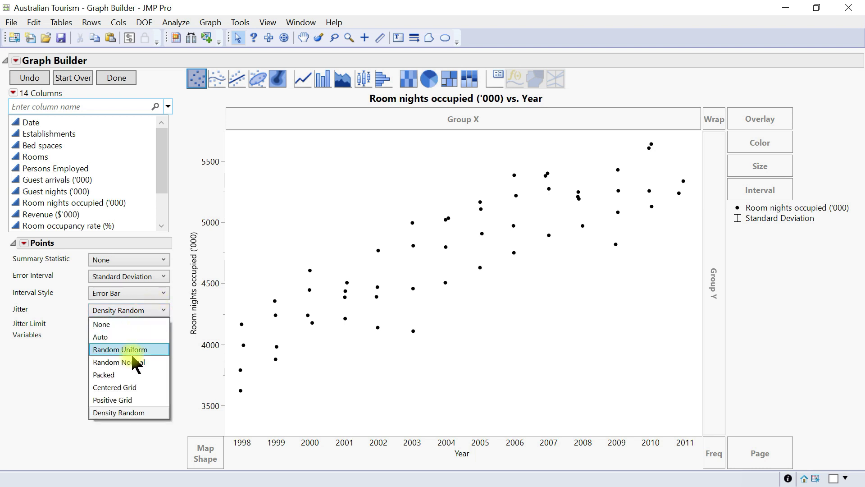
pyautogui.click(141, 326)
pyautogui.moveTo(130, 324); pyautogui.dragTo(104, 325)
# Try positive grid jitter, set Jitter to None again, and expand the Variables section
pyautogui.click(114, 310)
pyautogui.click(126, 314)
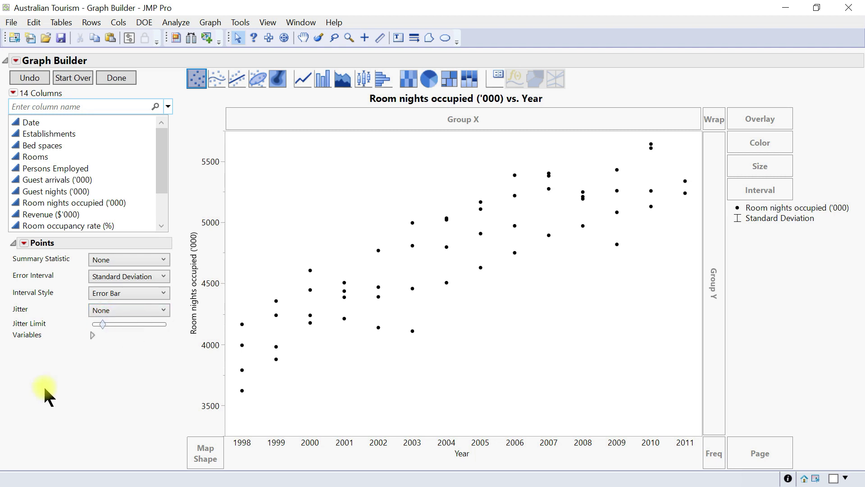
pyautogui.click(110, 309)
pyautogui.click(122, 400)
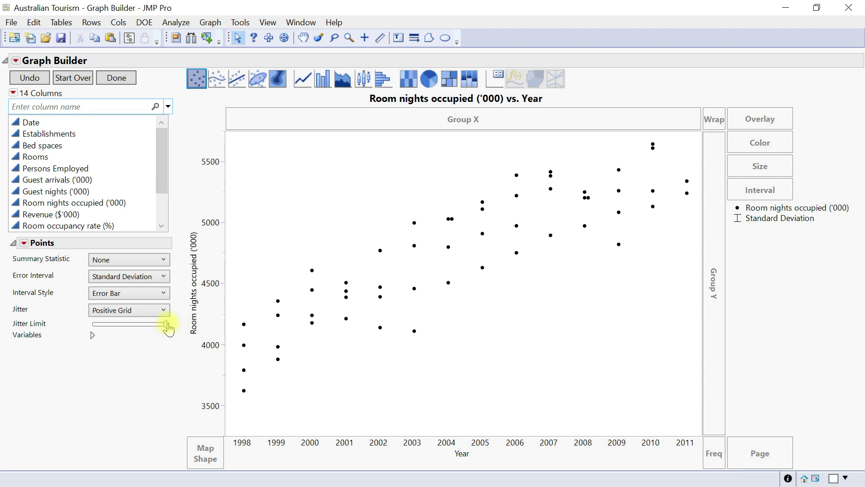
pyautogui.click(149, 311)
pyautogui.click(110, 319)
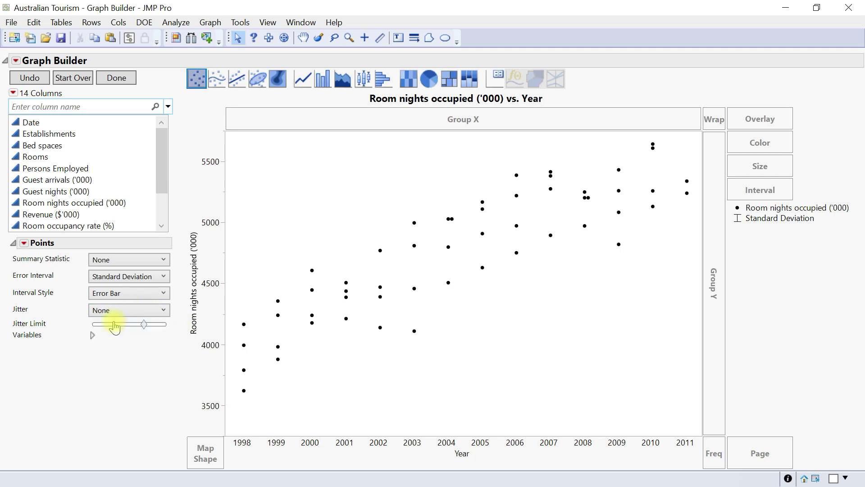
pyautogui.click(92, 335)
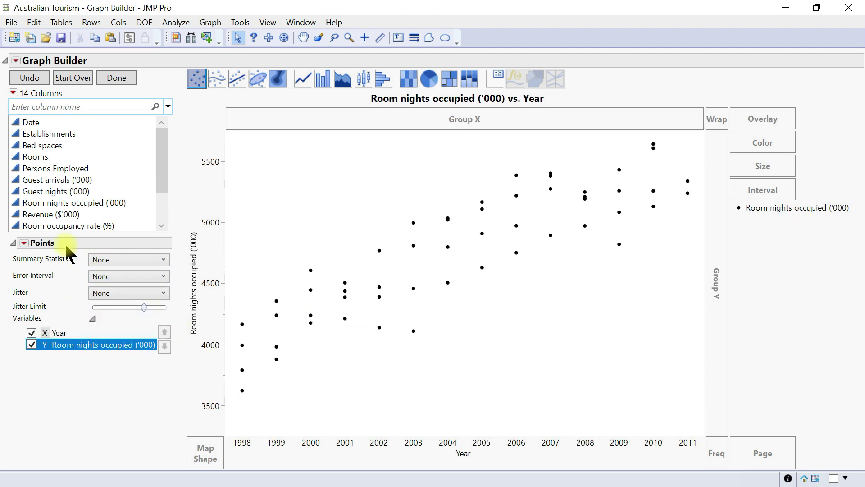
pyautogui.click(25, 244)
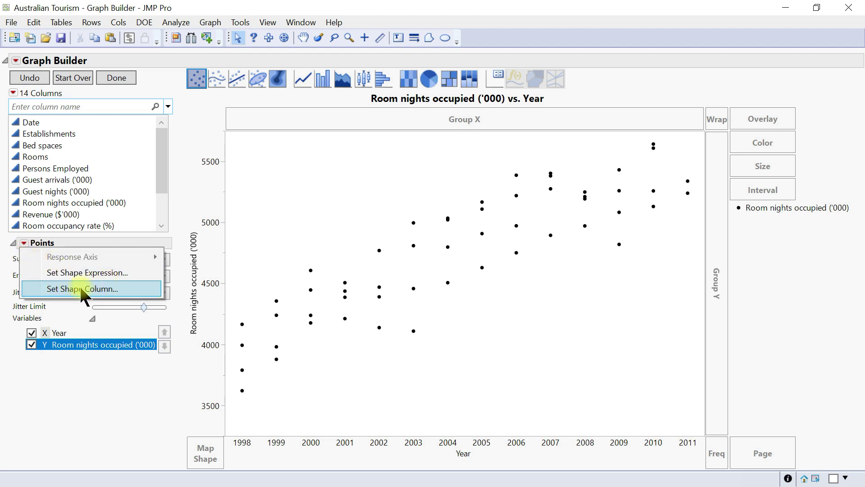
pyautogui.click(99, 272)
pyautogui.click(578, 174)
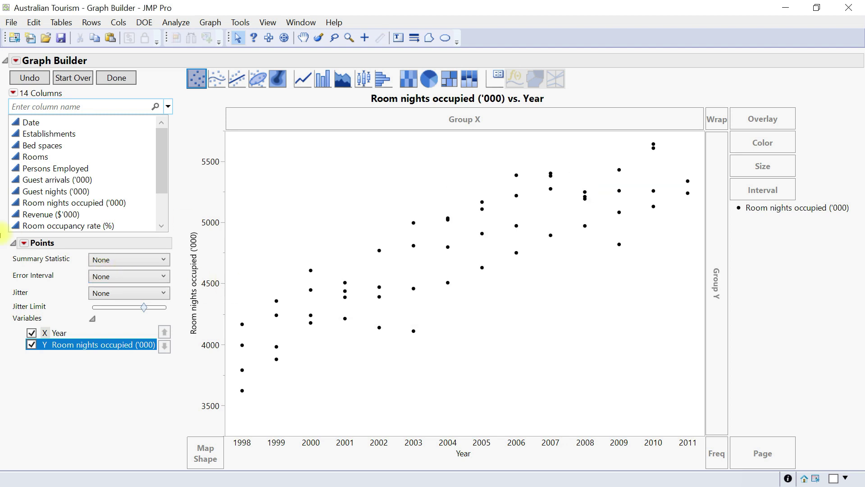
pyautogui.click(24, 244)
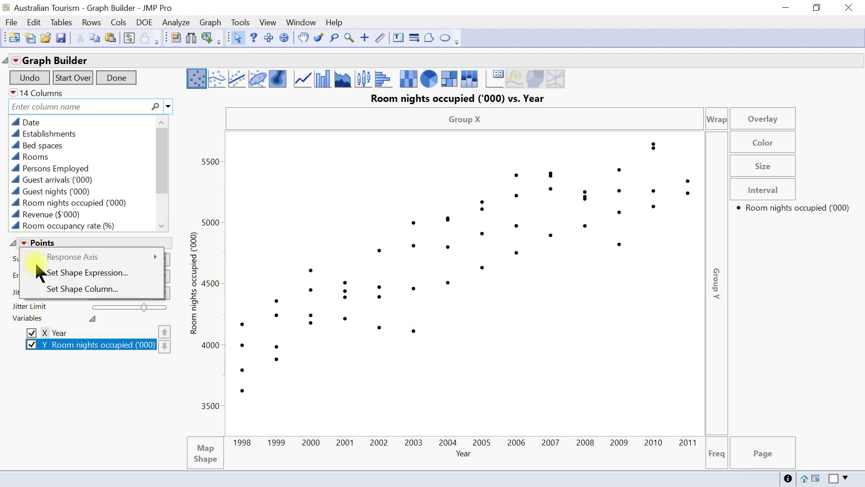
pyautogui.click(51, 289)
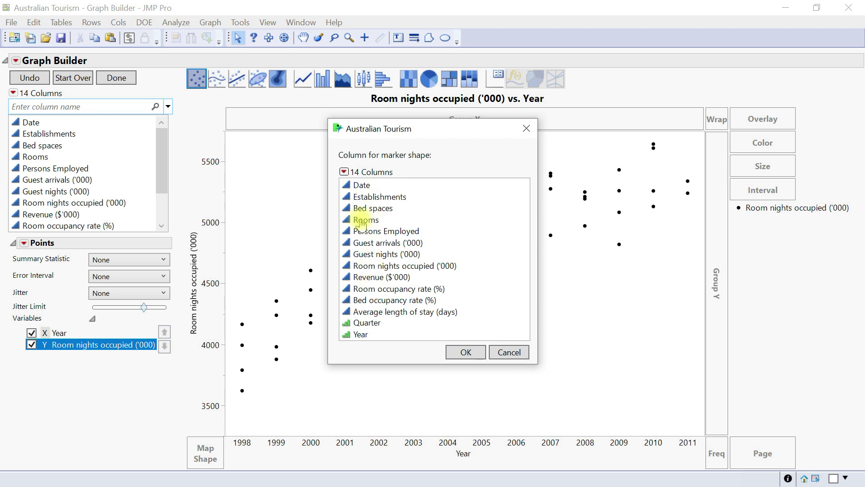
pyautogui.click(527, 129)
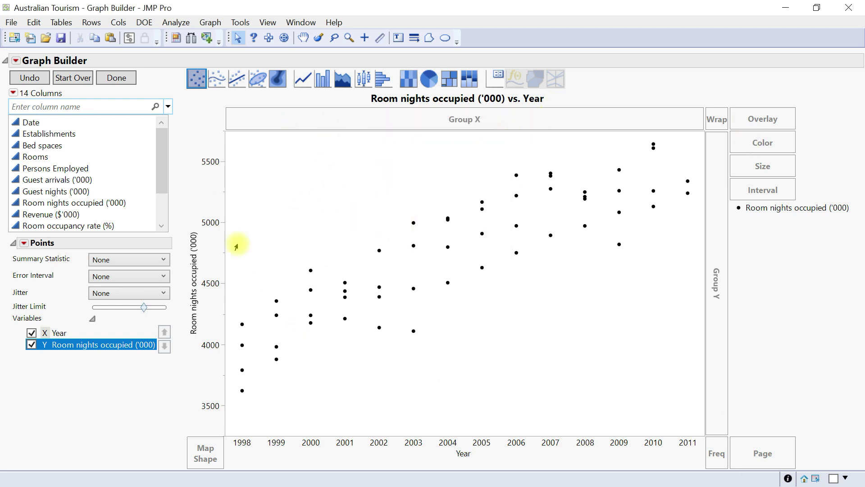
pyautogui.rightClick(349, 202)
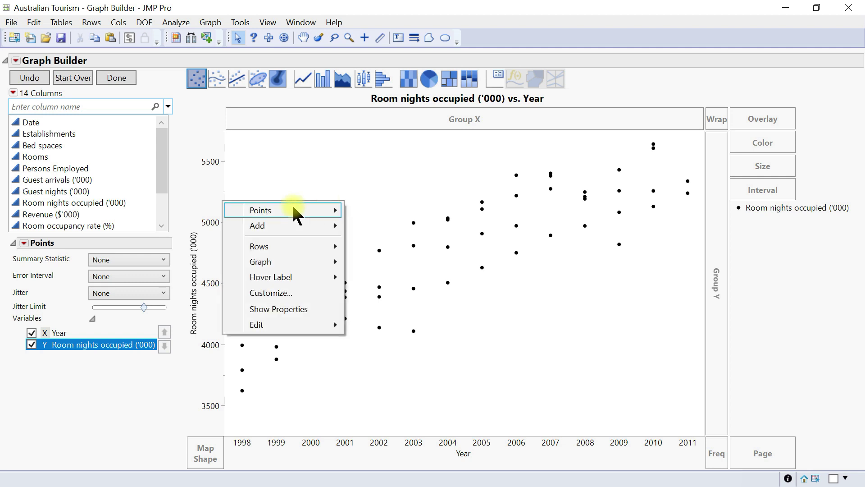
pyautogui.moveTo(294, 209)
pyautogui.moveTo(170, 211)
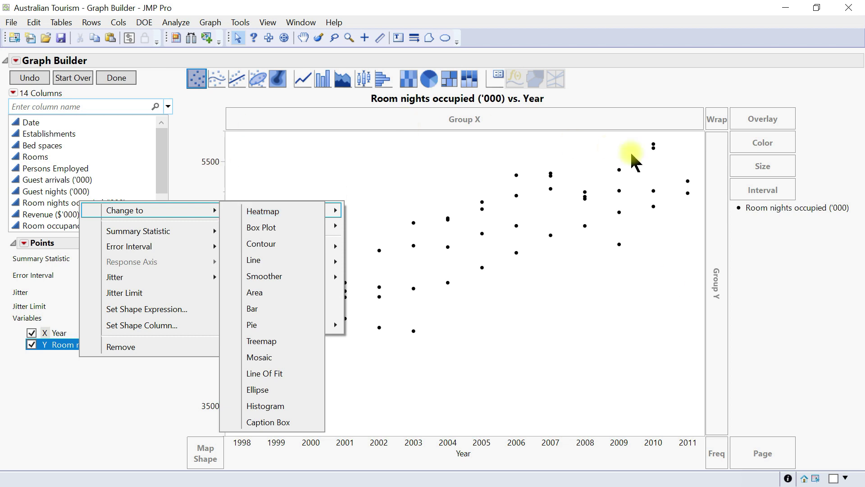
pyautogui.click(786, 374)
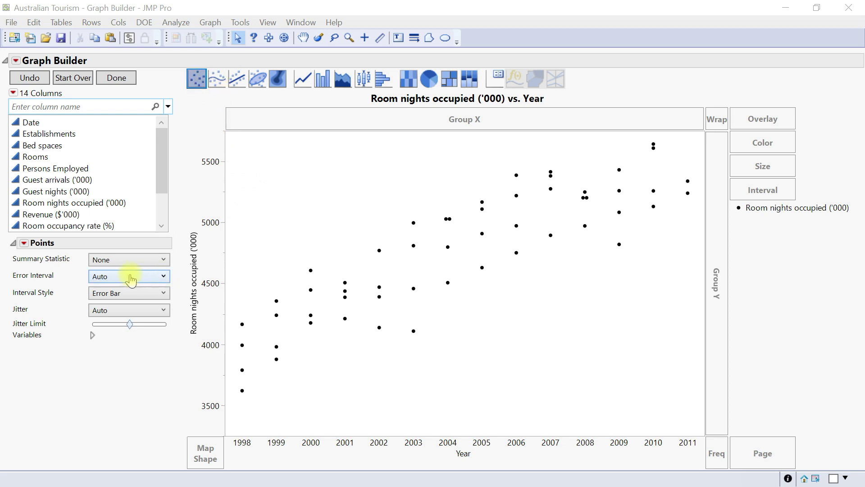
# Overlay a spline Smoother curve on the yearly points and review the smoothing method list
pyautogui.click(222, 85)
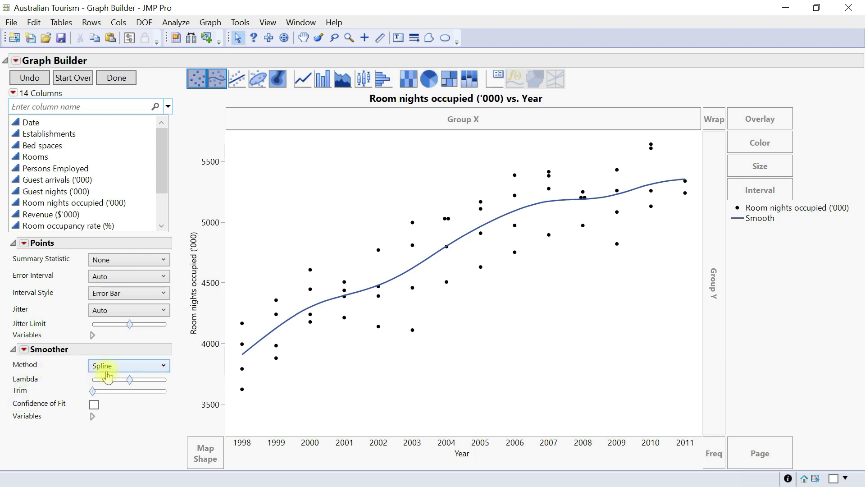
pyautogui.click(134, 367)
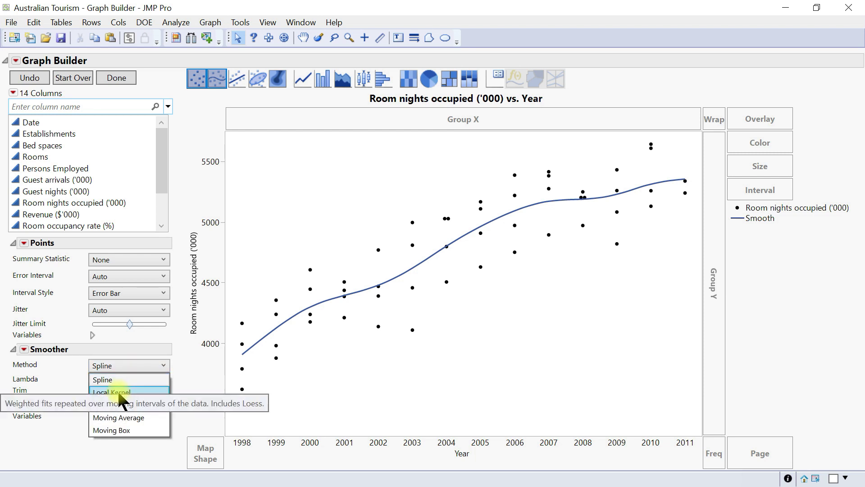
pyautogui.click(140, 391)
pyautogui.click(127, 364)
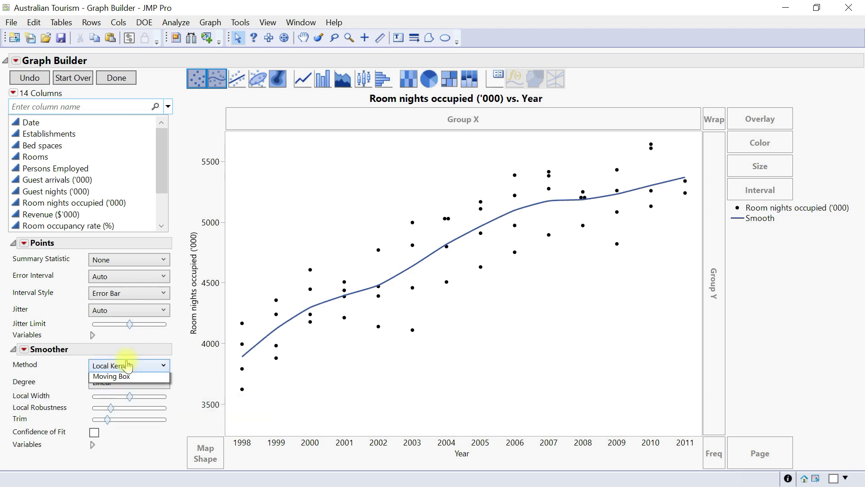
pyautogui.click(127, 407)
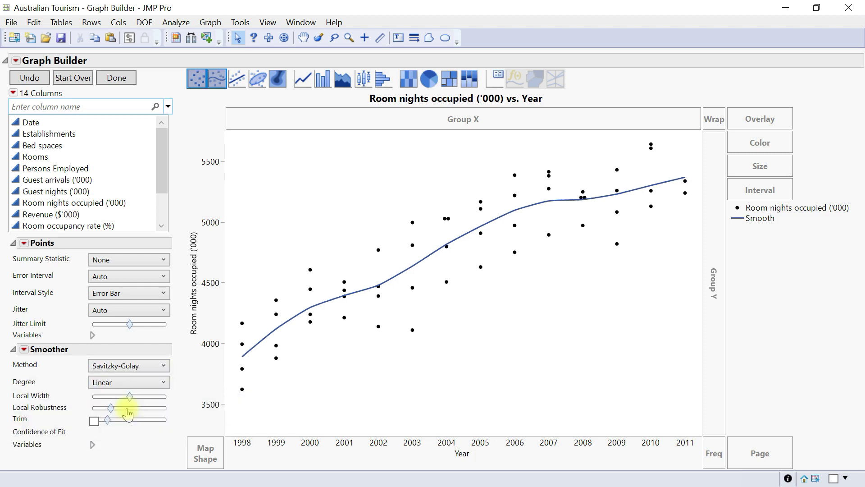
pyautogui.click(128, 366)
pyautogui.click(126, 430)
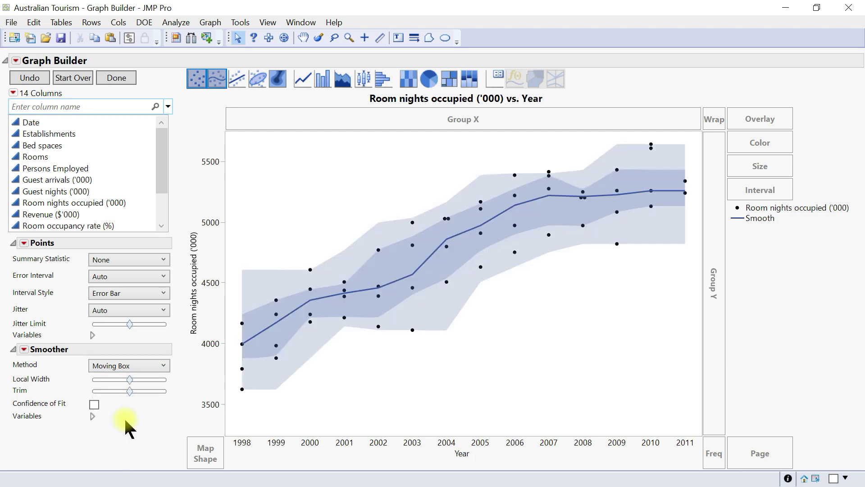
pyautogui.click(132, 366)
pyautogui.click(119, 380)
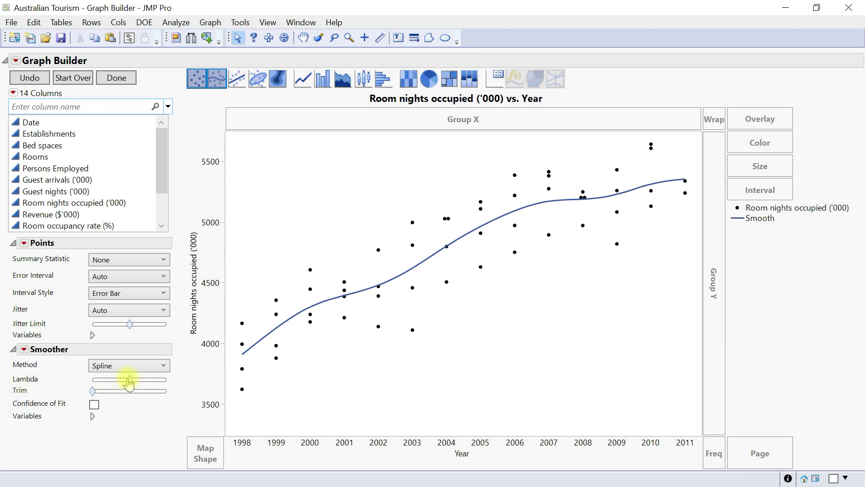
pyautogui.moveTo(116, 383); pyautogui.dragTo(135, 379)
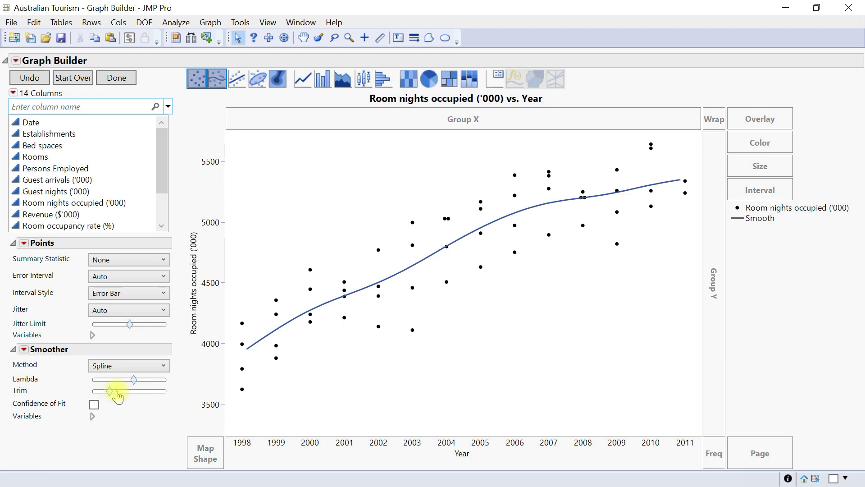
pyautogui.click(94, 405)
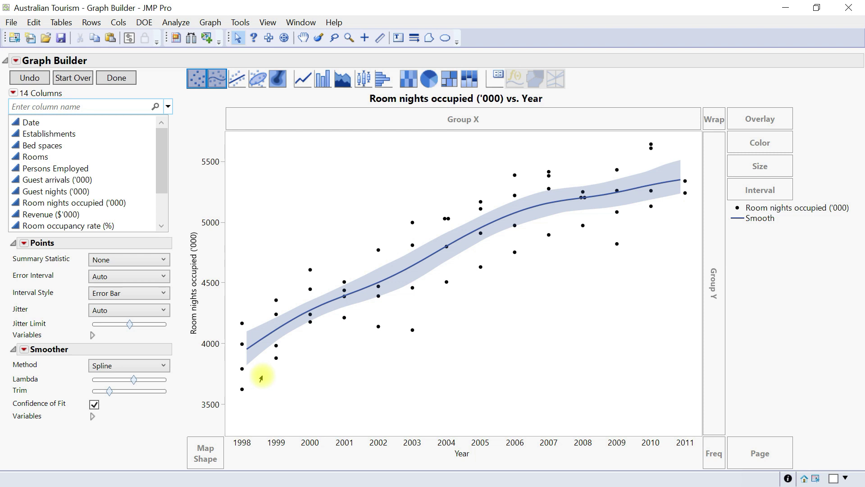
pyautogui.click(92, 416)
pyautogui.click(92, 416)
pyautogui.click(123, 365)
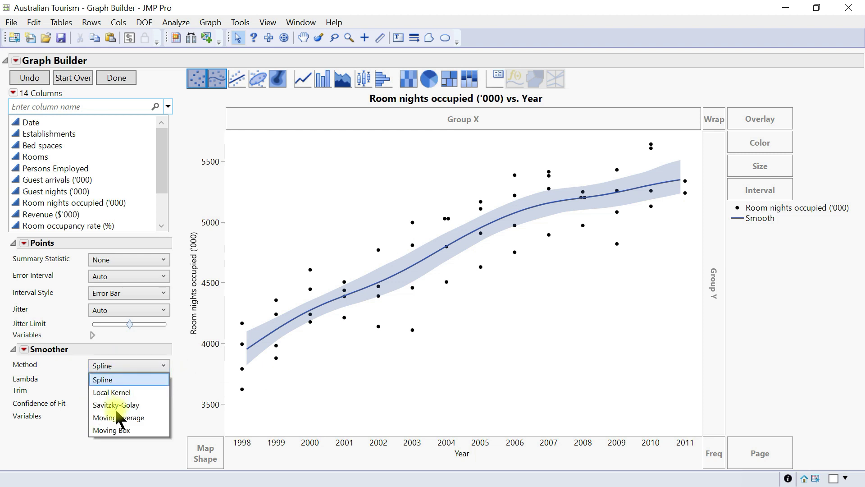
pyautogui.click(63, 442)
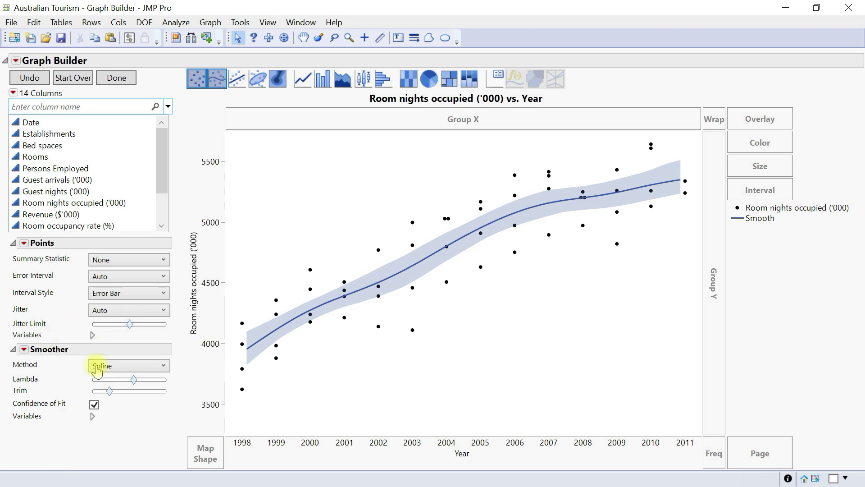
pyautogui.click(23, 350)
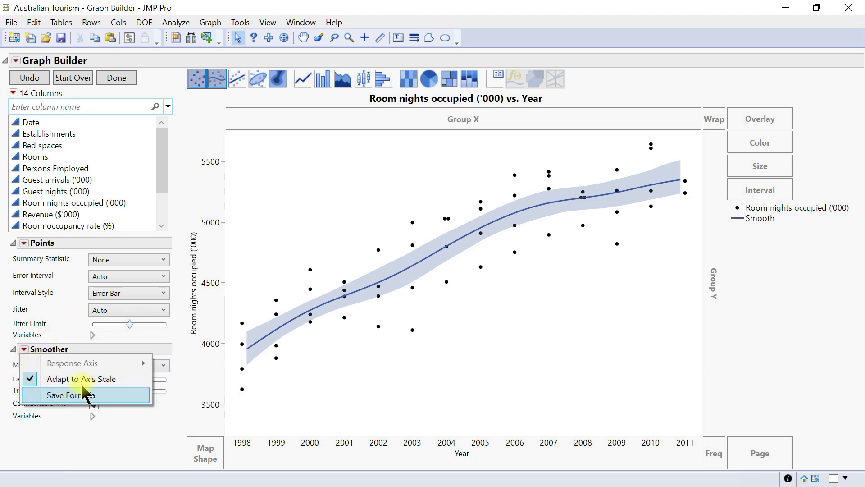
pyautogui.click(97, 435)
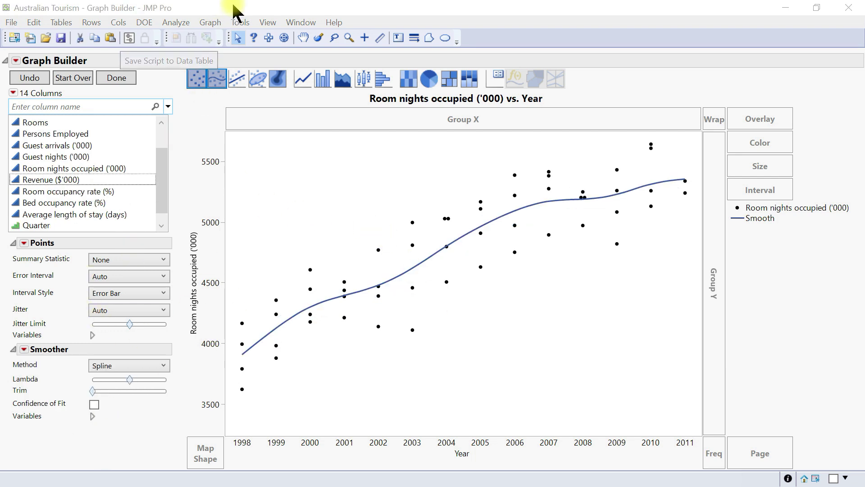
# Swap the smoother for a line of fit, then for a density ellipse
pyautogui.click(241, 80)
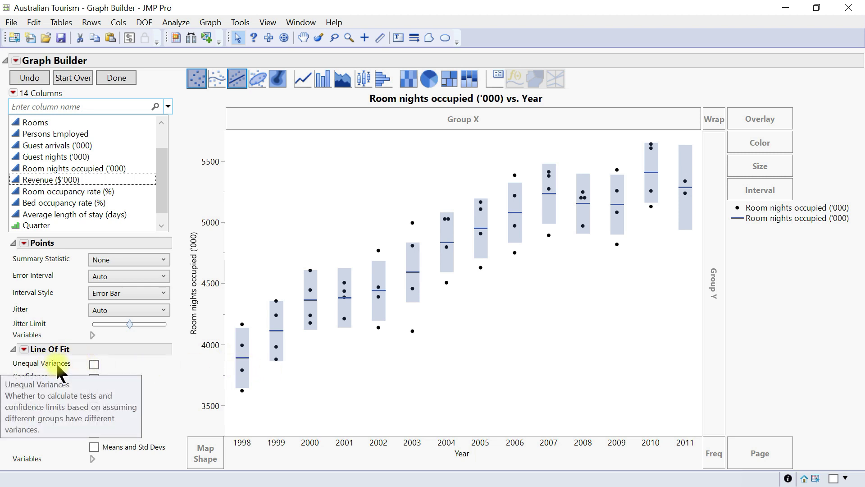
pyautogui.click(263, 82)
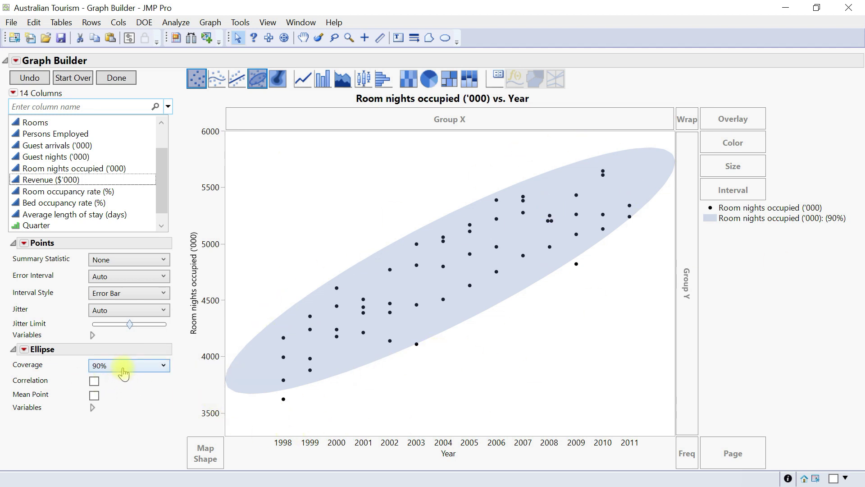
# Try 99% ellipse coverage, revert to 90%, and toggle the Correlation and Mean Point options
pyautogui.click(124, 373)
pyautogui.click(122, 387)
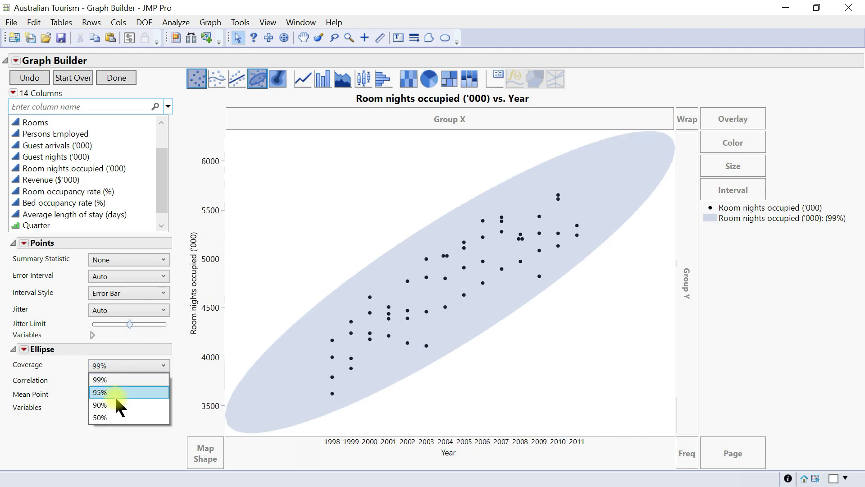
pyautogui.click(115, 404)
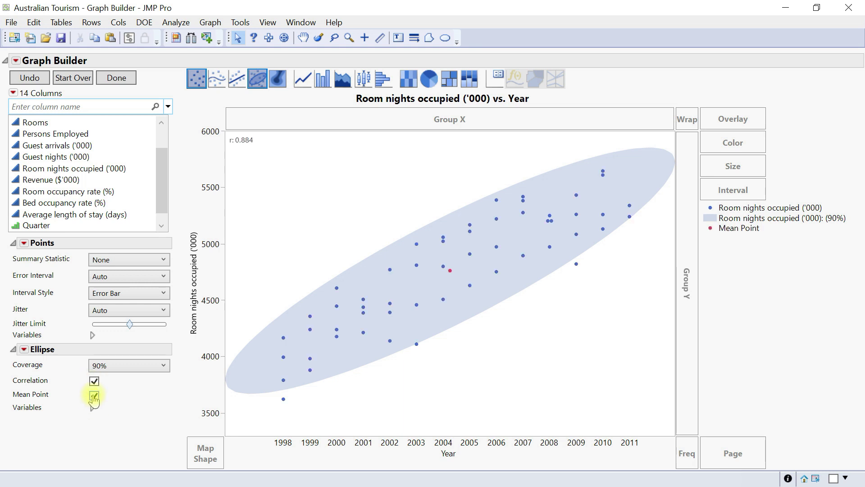
pyautogui.rightClick(27, 358)
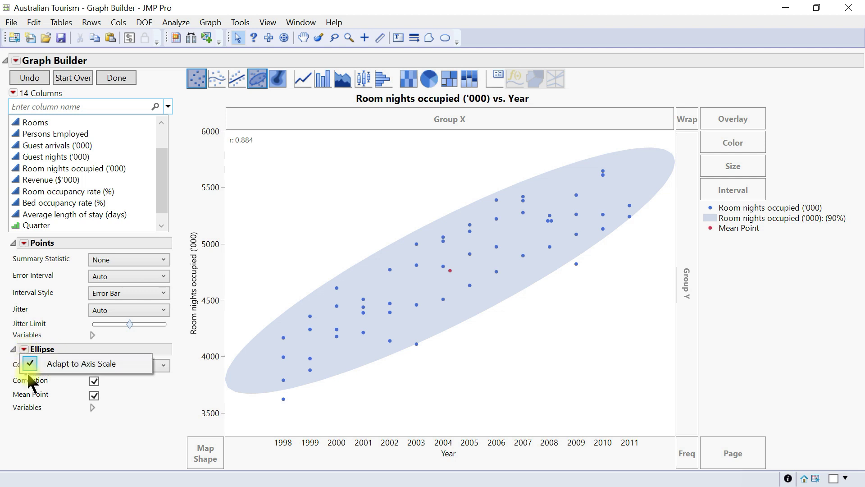
pyautogui.click(94, 395)
pyautogui.click(94, 395)
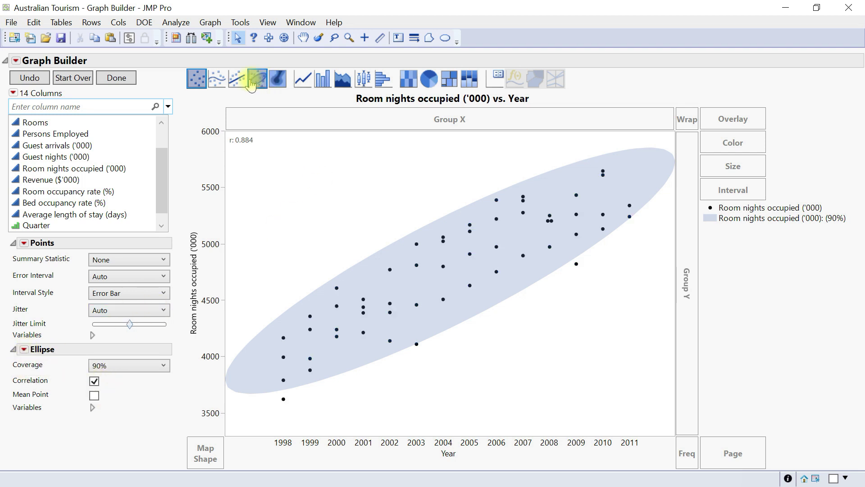